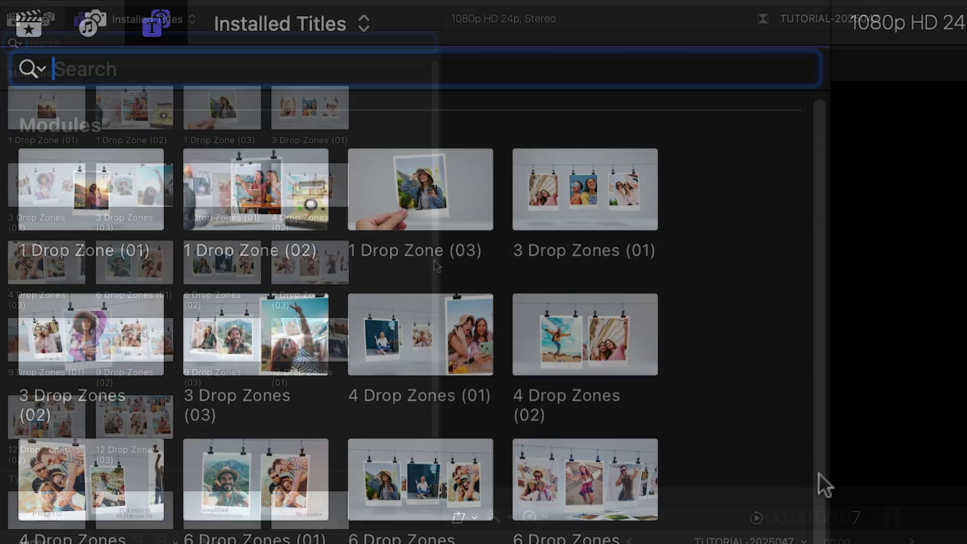
scroll(427, 429, down, 3)
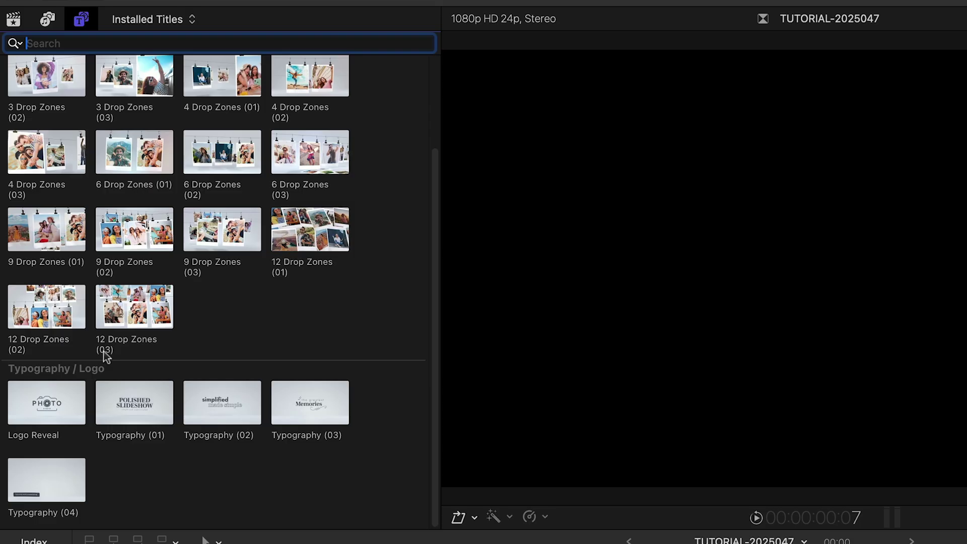
Leave the title search field so the installed Logo and Typography titles stay listed.
click(323, 470)
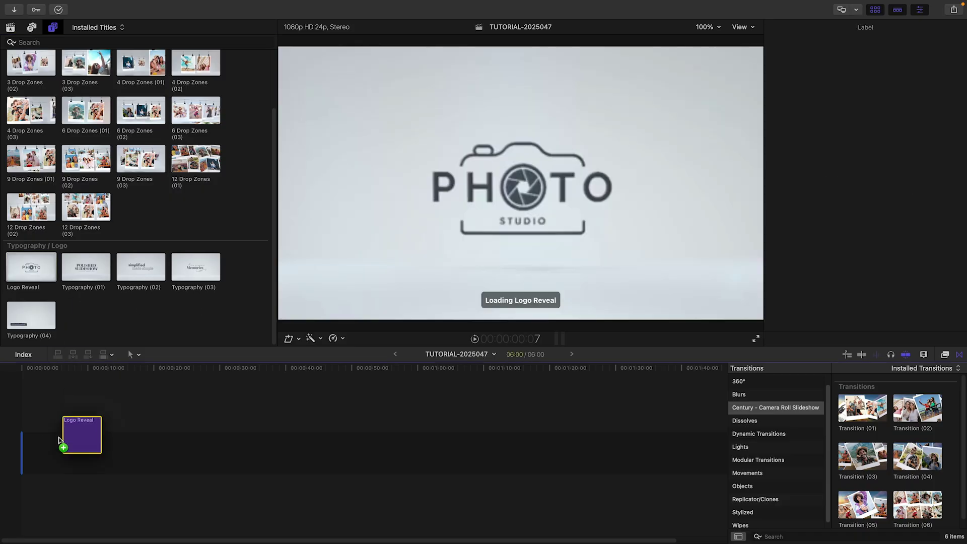
Place the Logo Reveal title into the timeline.
drag(49, 274, 60, 400)
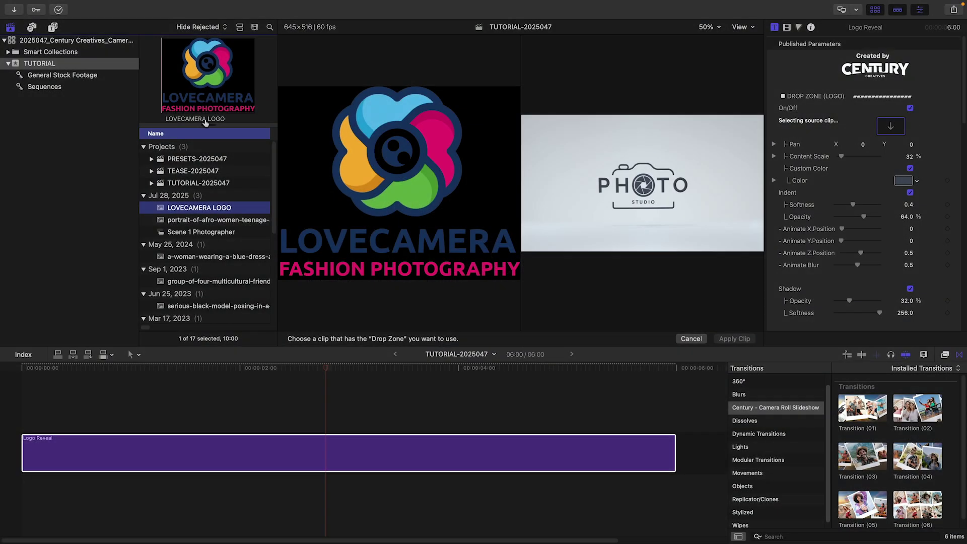
Apply the LOVECAMERA LOGO clip to the drop zone with Custom Color off.
click(205, 123)
click(733, 339)
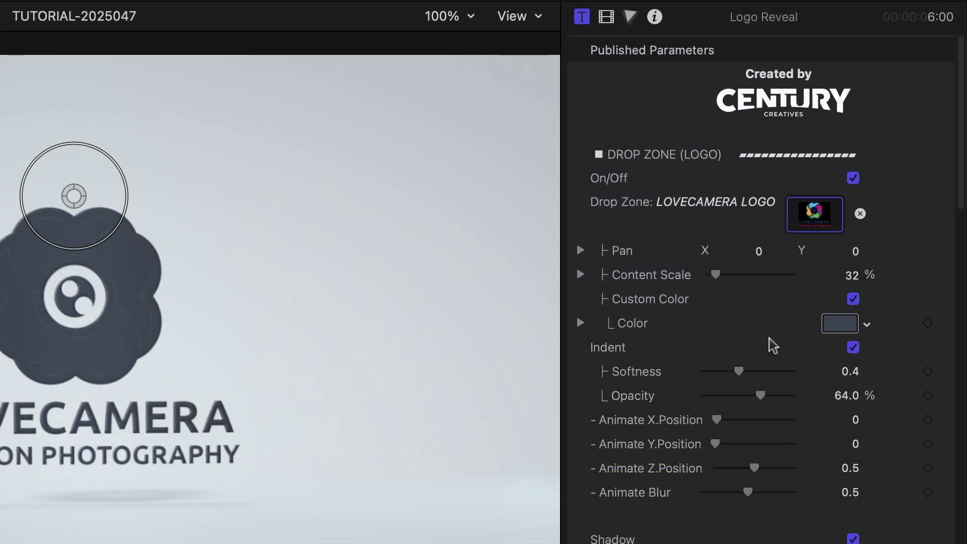
click(854, 299)
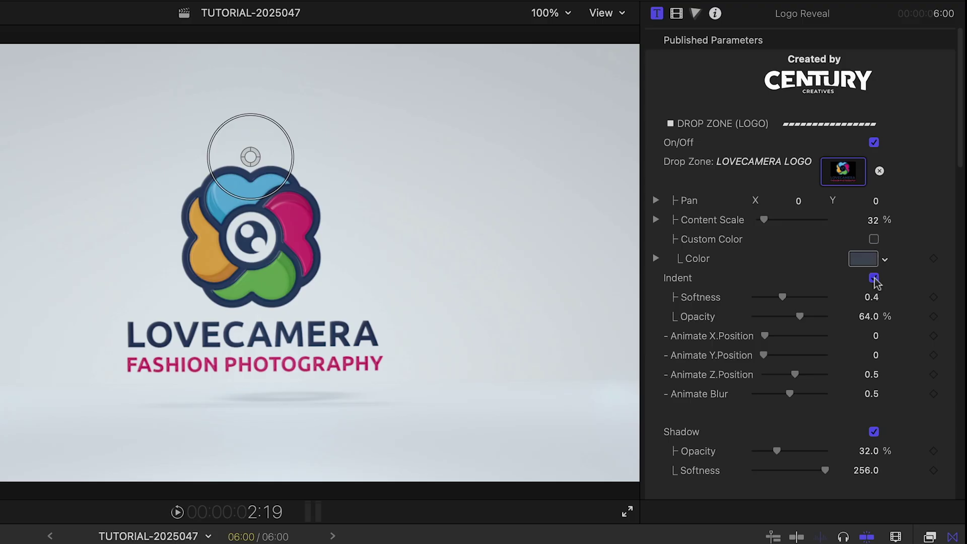
Try the logo's indent shading with more softness, then switch Indent off.
click(874, 279)
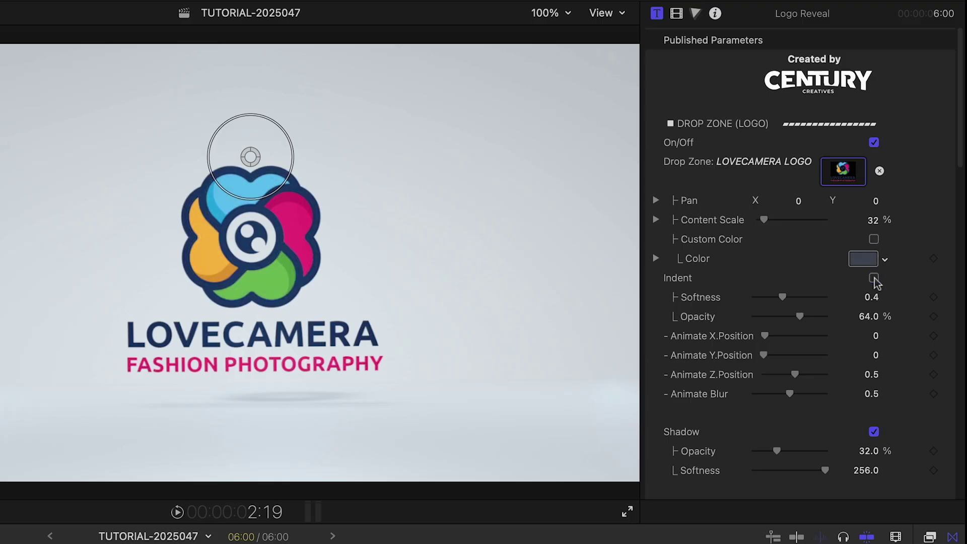
click(874, 278)
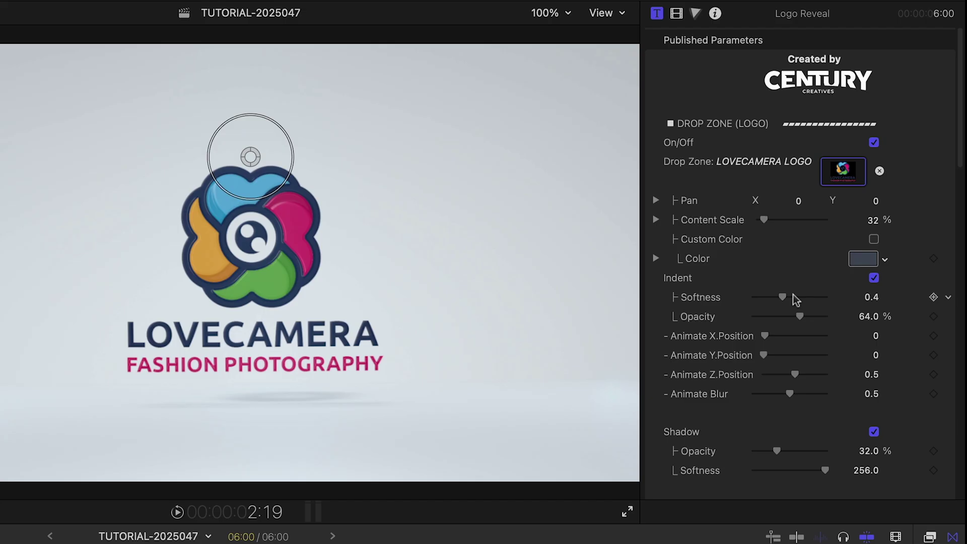
mouse_move(800, 296)
mouse_down()
mouse_move(834, 295)
mouse_move(774, 298)
mouse_move(815, 297)
mouse_move(809, 319)
mouse_up()
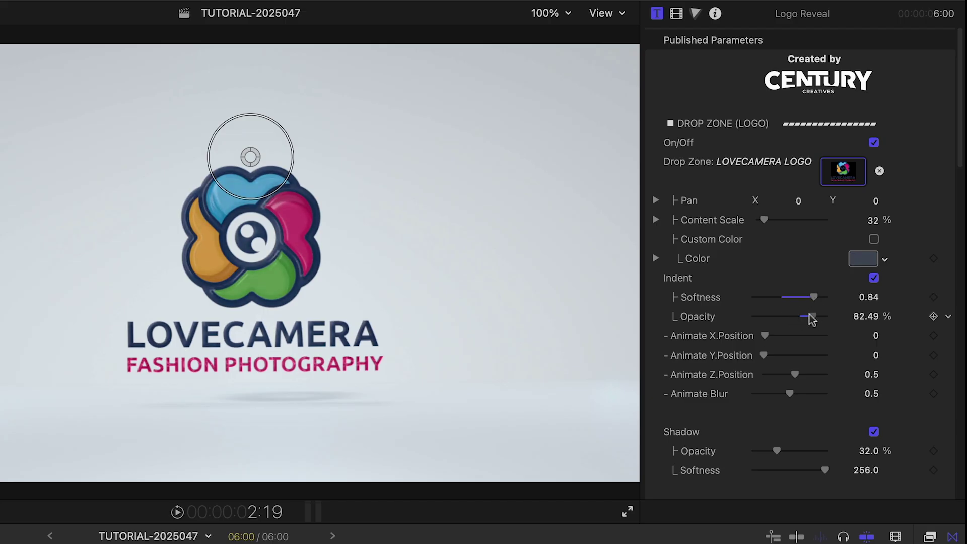
click(874, 279)
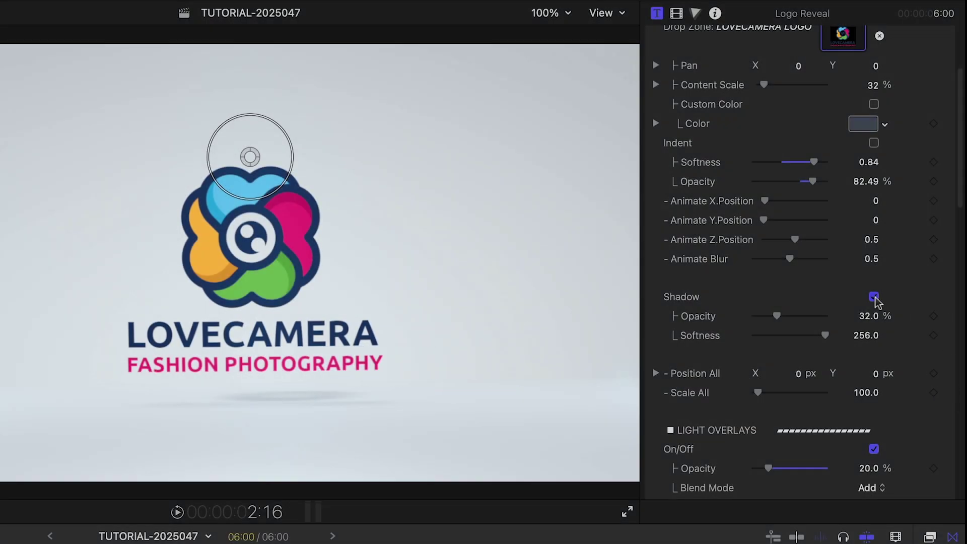
Toggle the logo's drop shadow off and on, raising shadow opacity to about 93%.
click(874, 298)
click(875, 298)
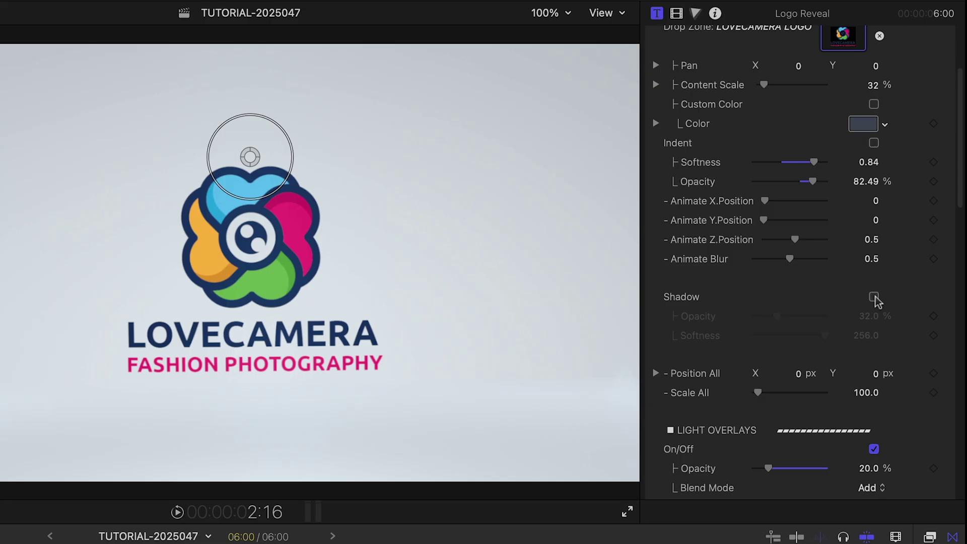
click(875, 298)
mouse_move(777, 316)
mouse_down()
mouse_move(838, 318)
mouse_move(766, 319)
mouse_up()
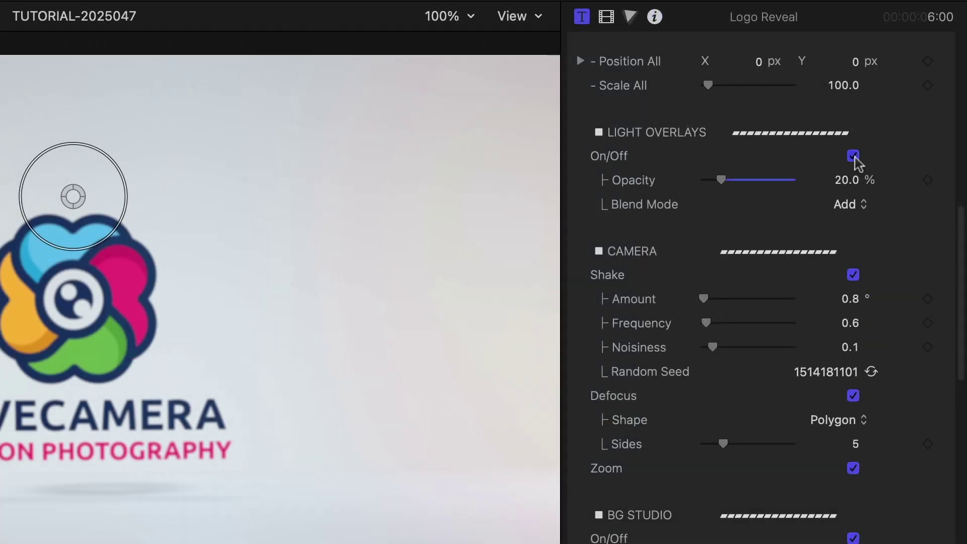
Set the light overlays to 100% opacity with Lighten blend mode.
click(853, 156)
mouse_move(722, 180)
mouse_down()
mouse_move(862, 193)
mouse_move(730, 188)
mouse_move(846, 192)
mouse_up()
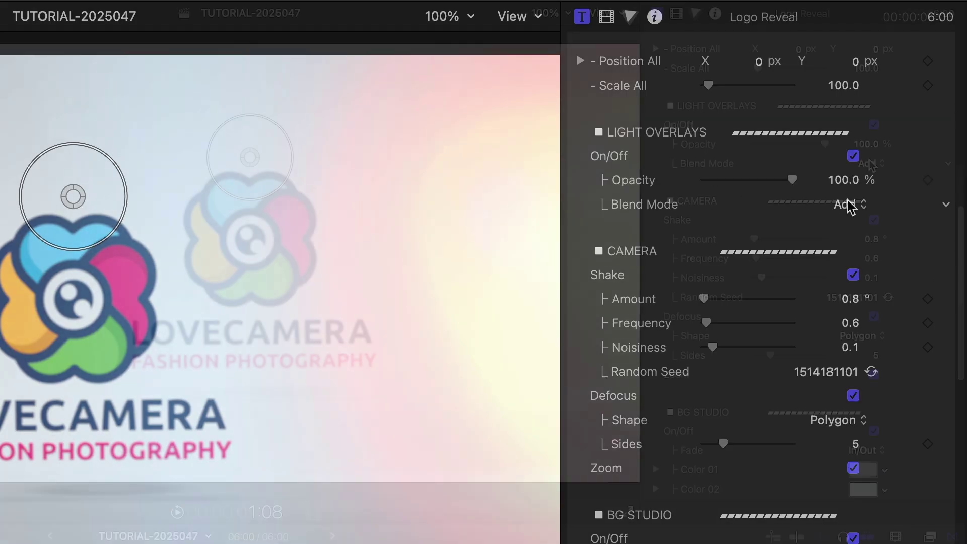
click(847, 203)
click(880, 182)
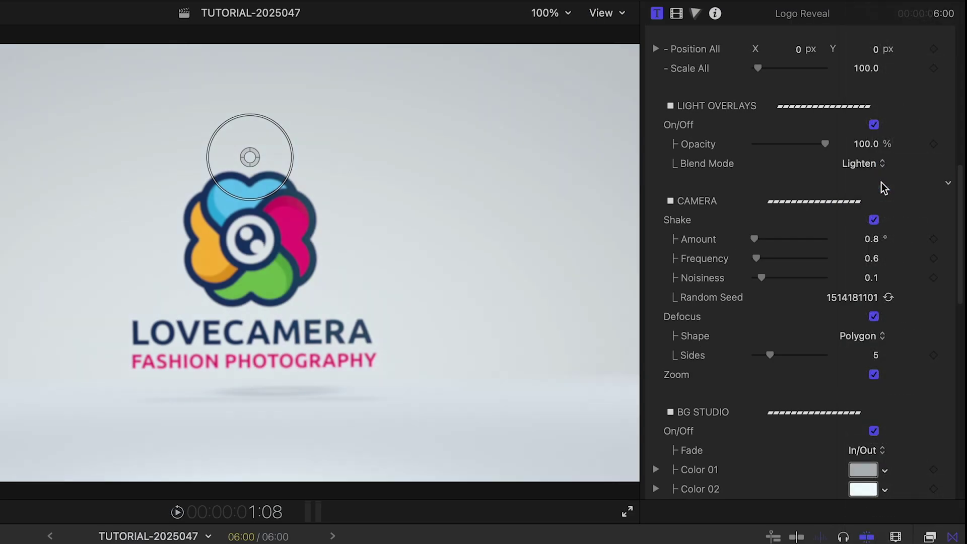
click(881, 168)
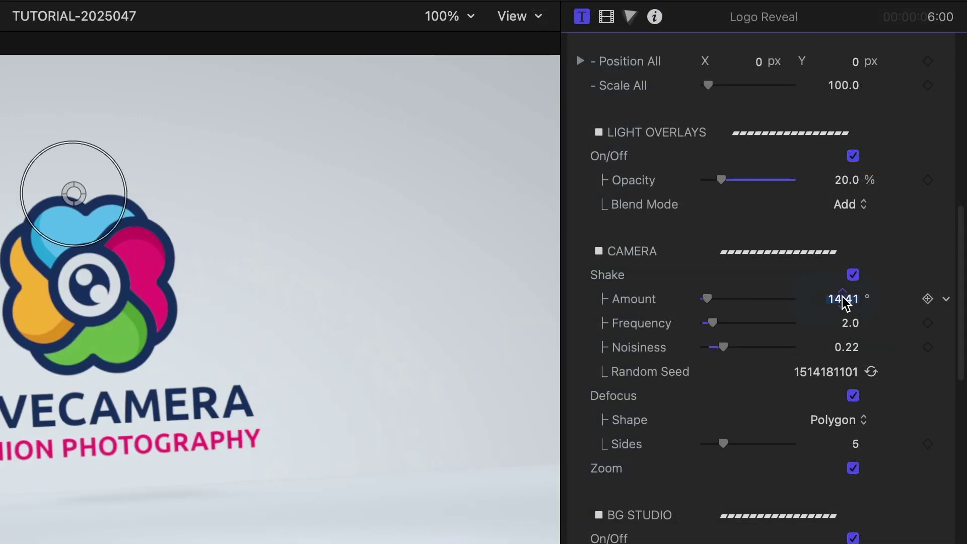
Set Shake Amount to 5.0 and turn off camera Defocus.
click(852, 299)
text(5)
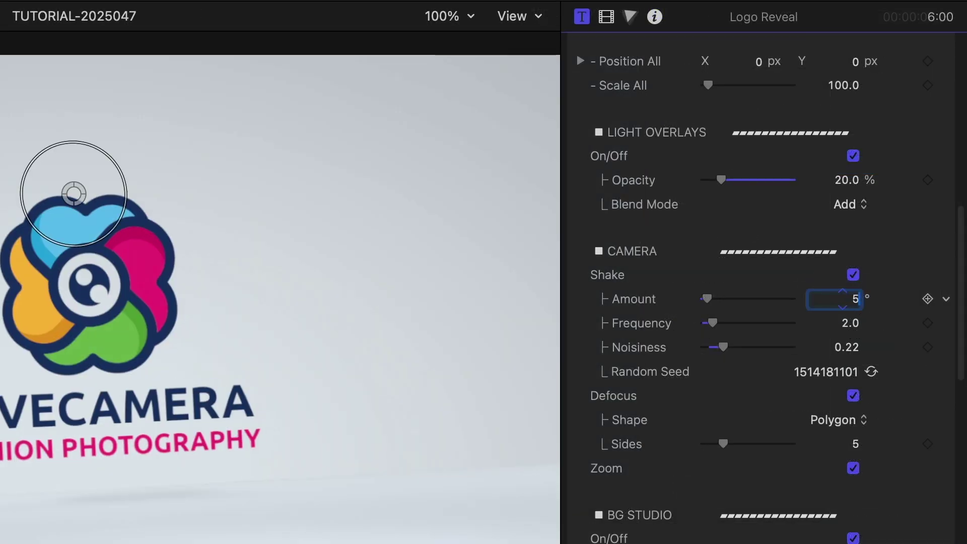
key(Return)
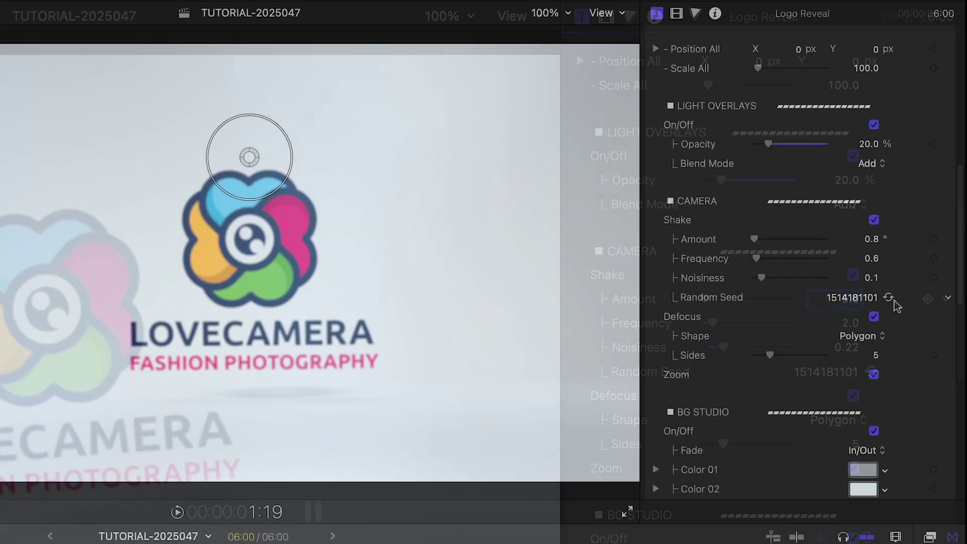
click(874, 317)
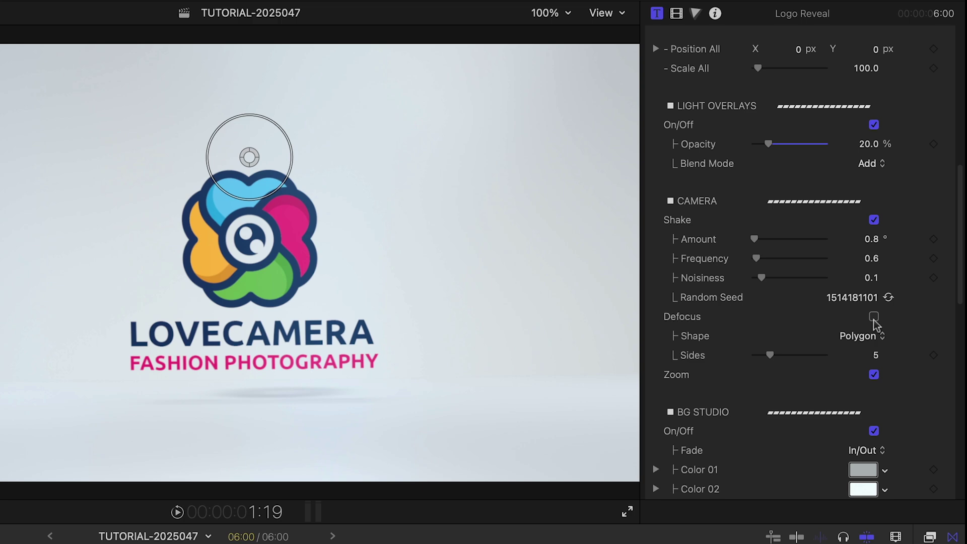
Re-enable Defocus, adjust BG Studio Color 02 brightness, and toggle the studio background.
click(874, 318)
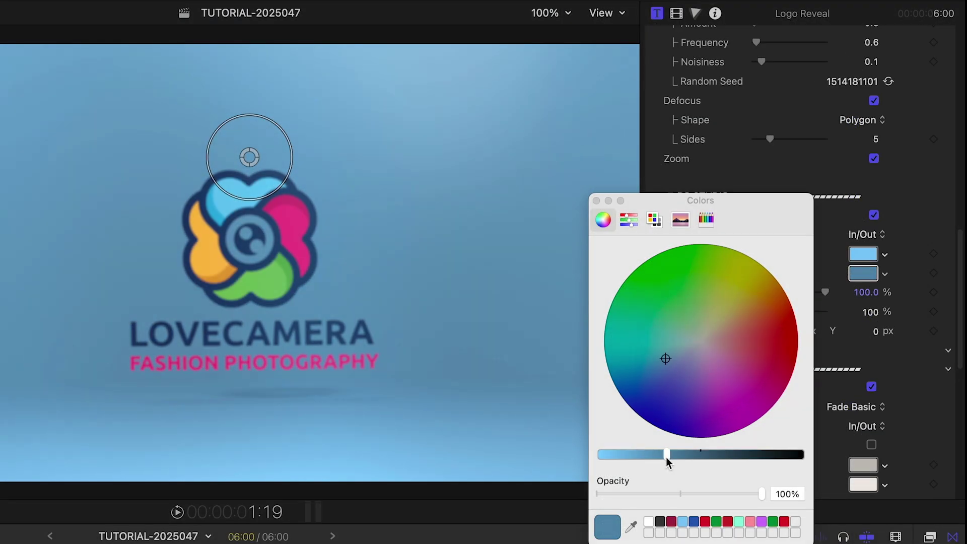
mouse_move(669, 459)
mouse_down()
mouse_move(678, 463)
mouse_move(666, 459)
mouse_up()
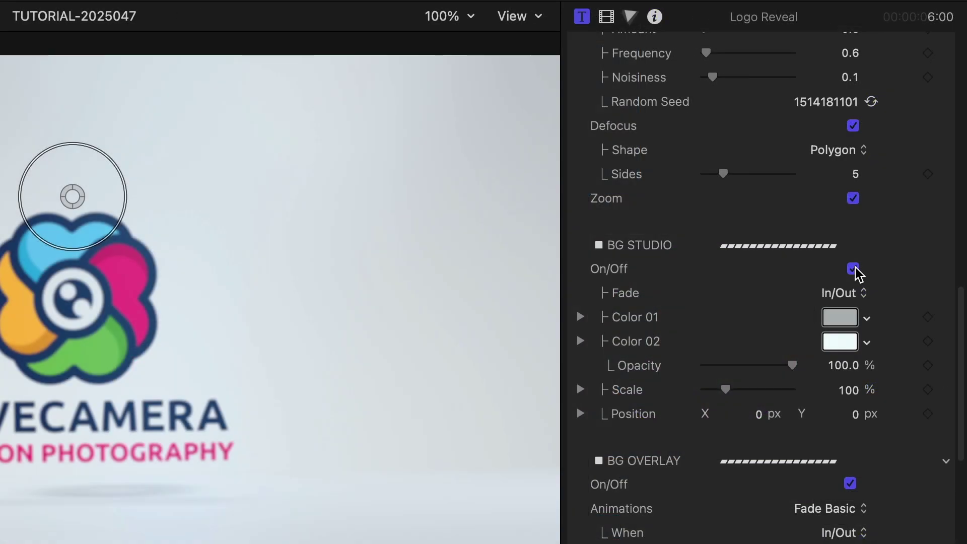
click(854, 269)
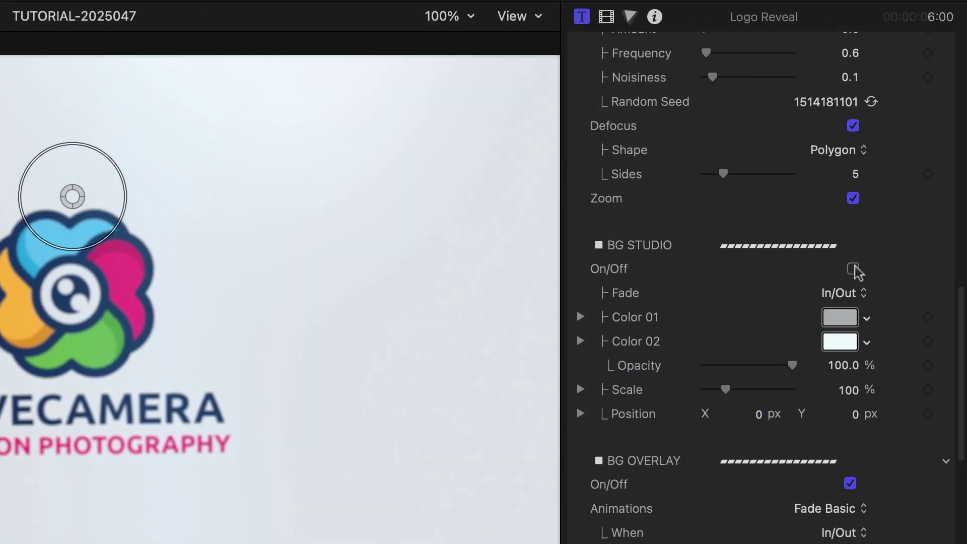
click(854, 269)
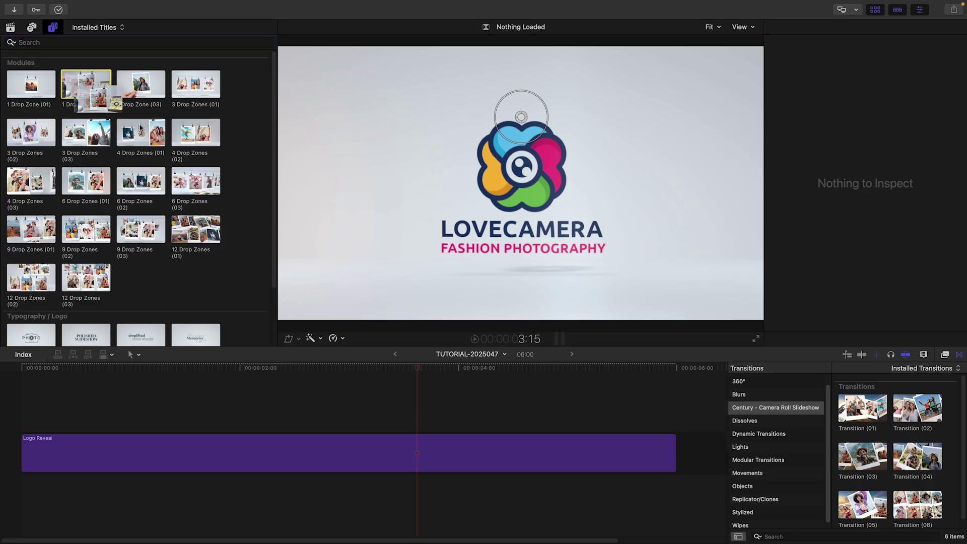
Add the 1 Drop Zone (02) module, set its photo Pan Y to -9.7, and play it.
mouse_move(85, 83)
mouse_down()
mouse_move(683, 446)
mouse_move(646, 431)
mouse_up()
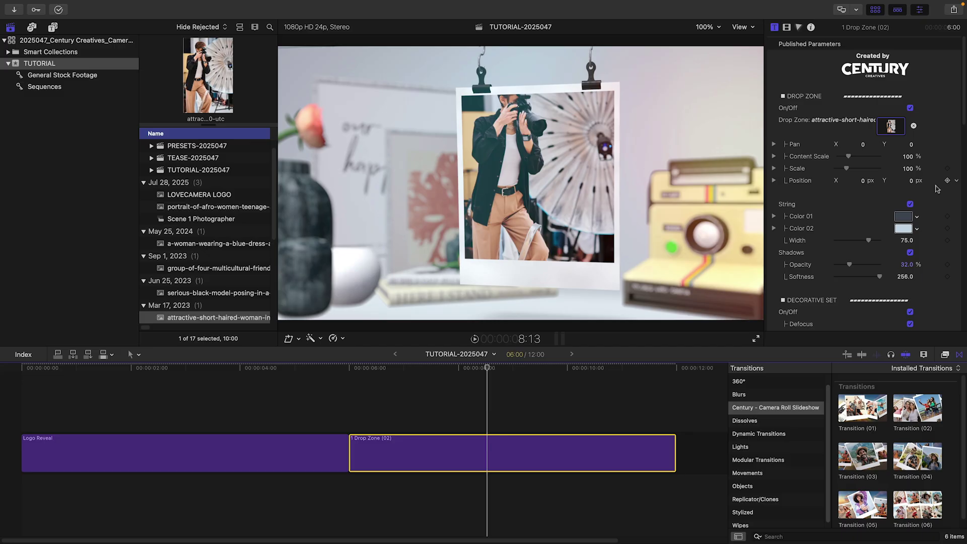
drag(911, 145, 907, 151)
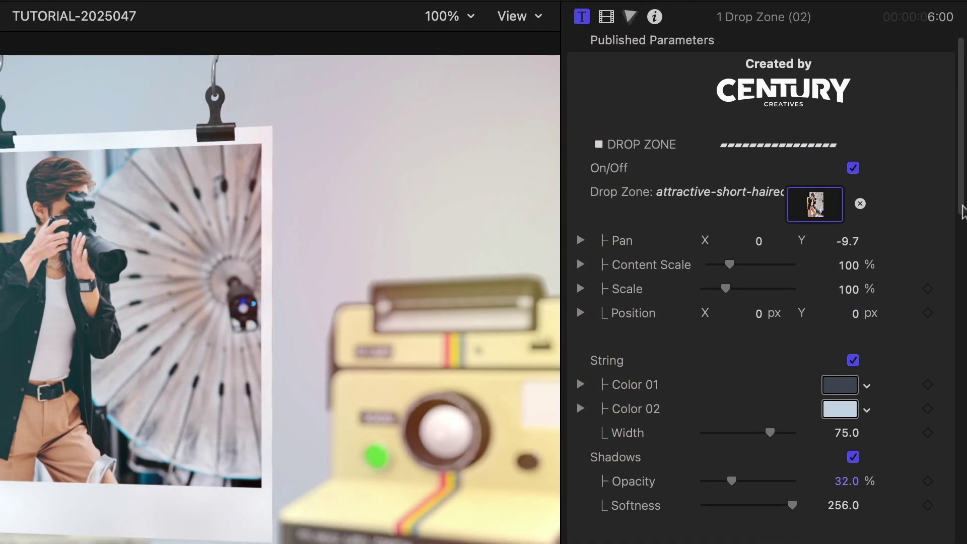
scroll(877, 200, down, 5)
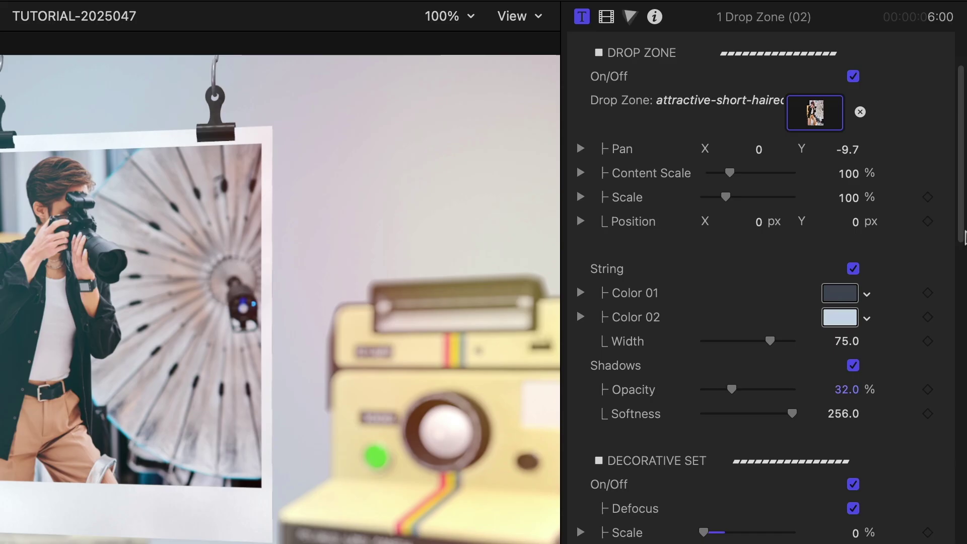
key(space)
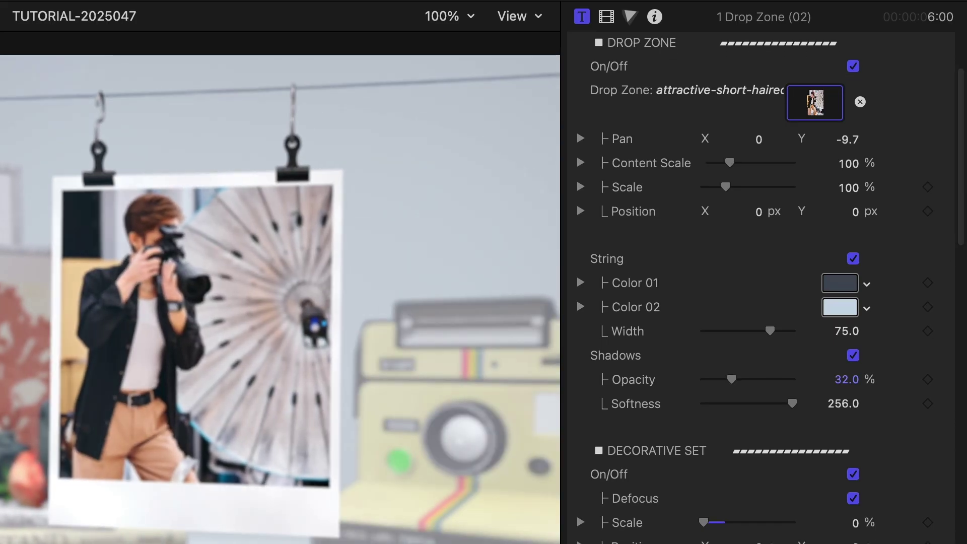
mouse_move(839, 294)
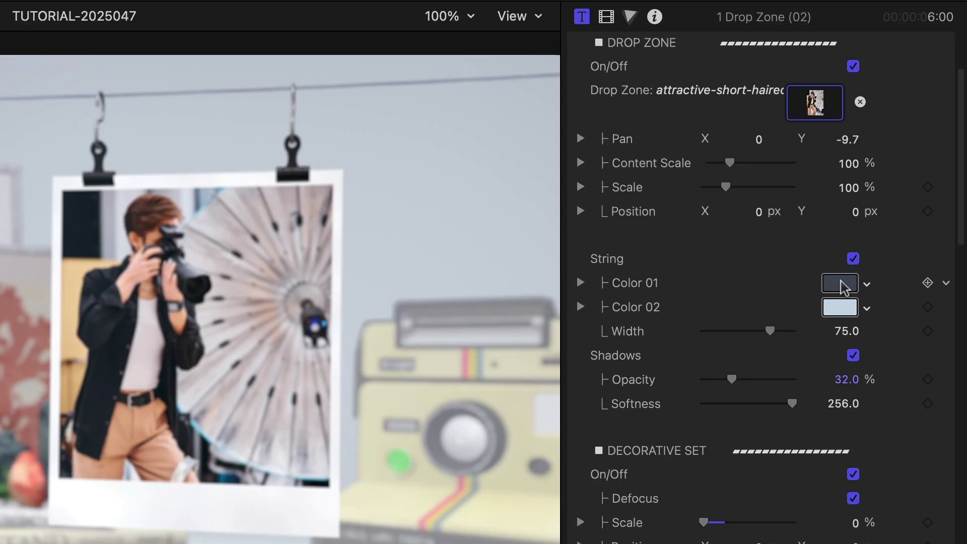
Try a lighter preset colour and a new width for the polaroid string.
click(843, 286)
mouse_move(730, 454)
mouse_down()
mouse_move(598, 454)
mouse_move(675, 454)
mouse_up()
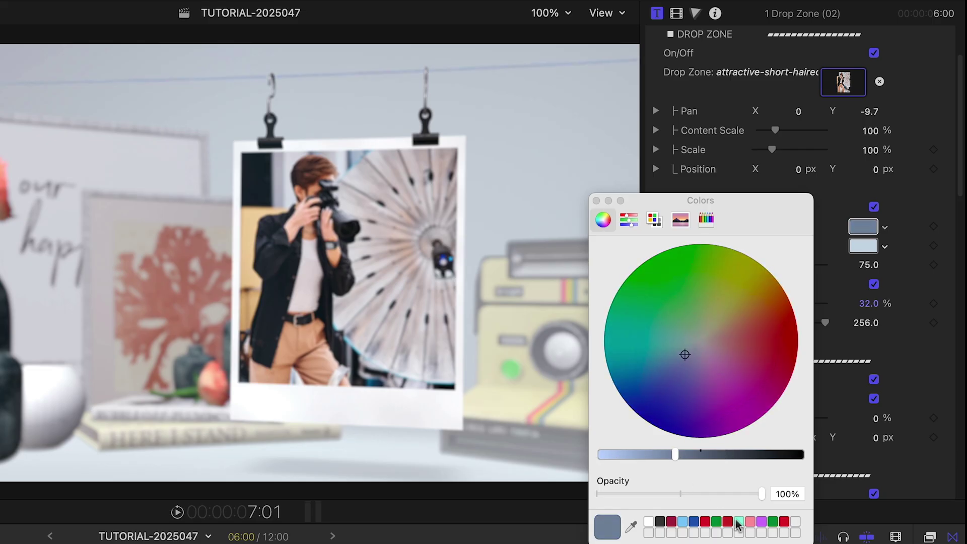
click(780, 523)
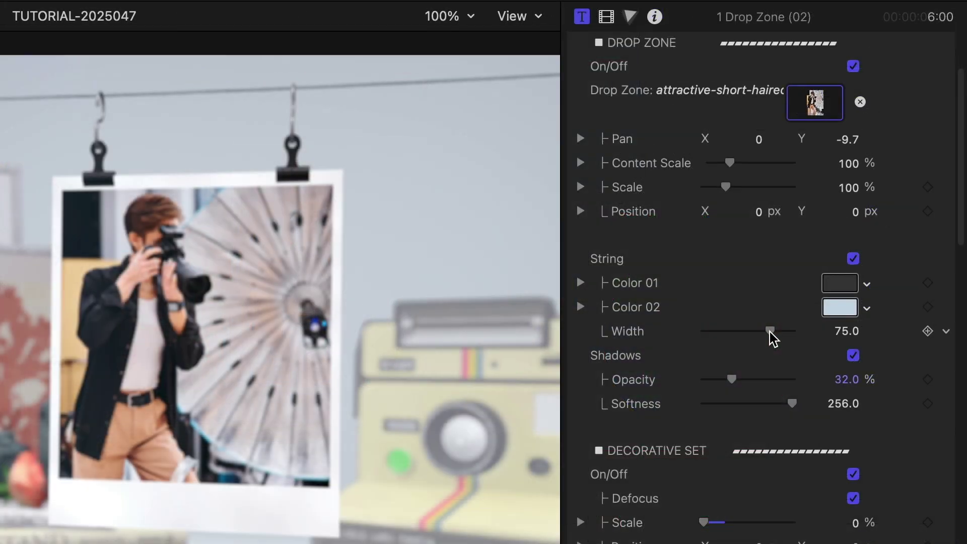
mouse_move(769, 330)
mouse_down()
mouse_move(652, 337)
mouse_move(810, 337)
mouse_up()
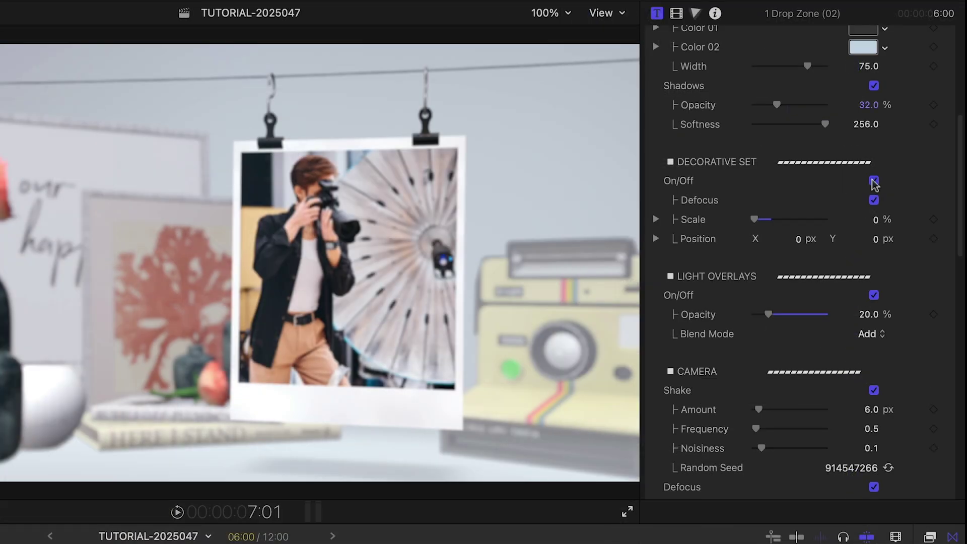
Toggle the decorative props and scale the Decorative Set to 110%.
click(875, 183)
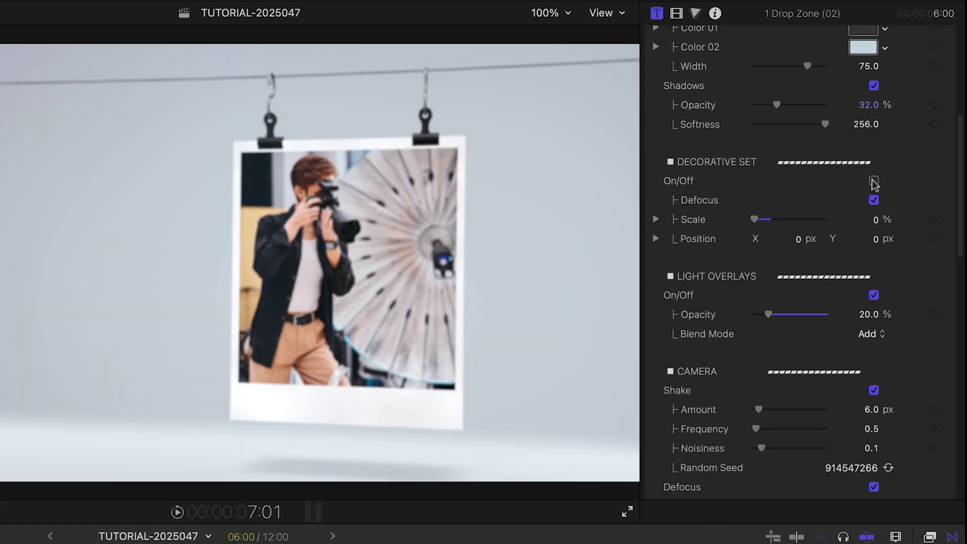
click(874, 184)
click(875, 183)
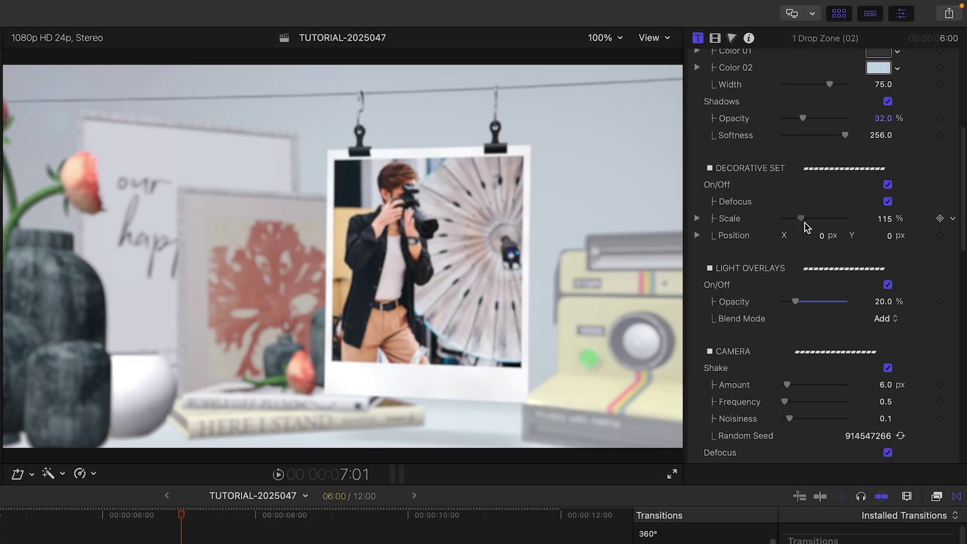
drag(805, 219, 816, 244)
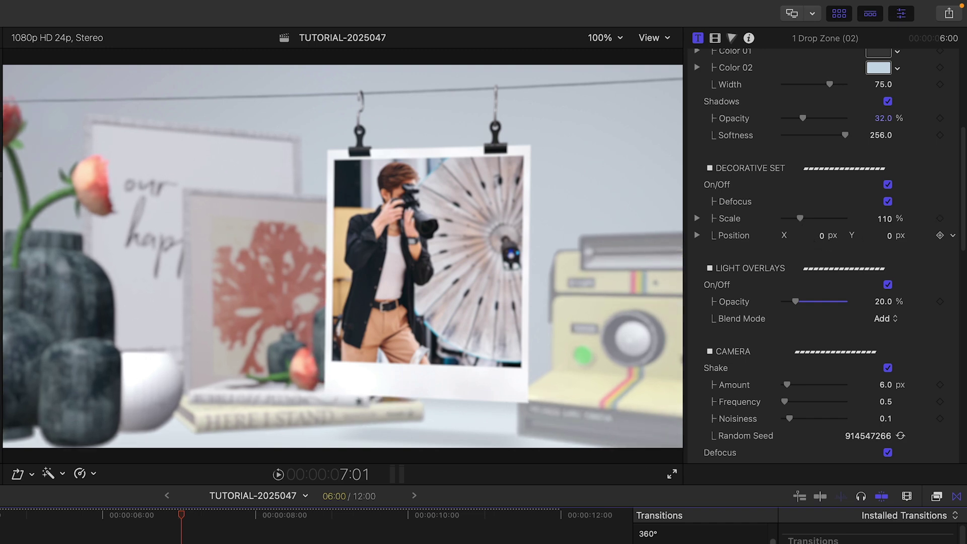
click(888, 202)
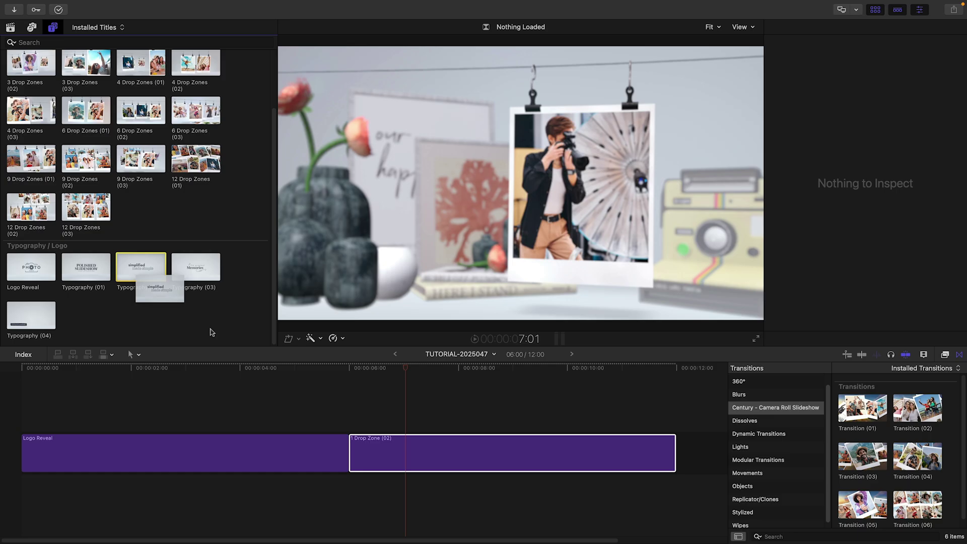
Place Typography (02) above the hanging-photo clip and switch off its BG STUDIO background.
drag(352, 430, 352, 428)
drag(348, 370, 573, 372)
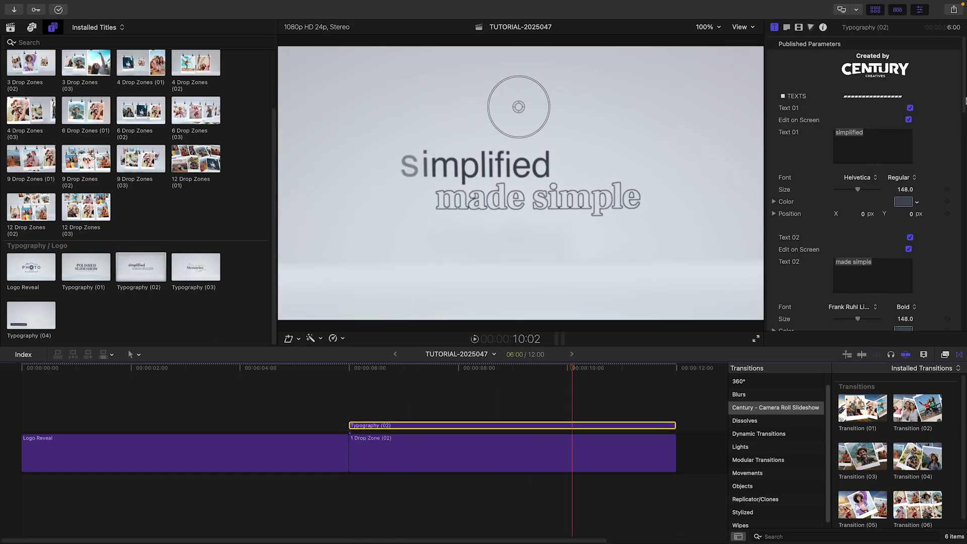
scroll(926, 258, down, 5)
scroll(927, 259, down, 5)
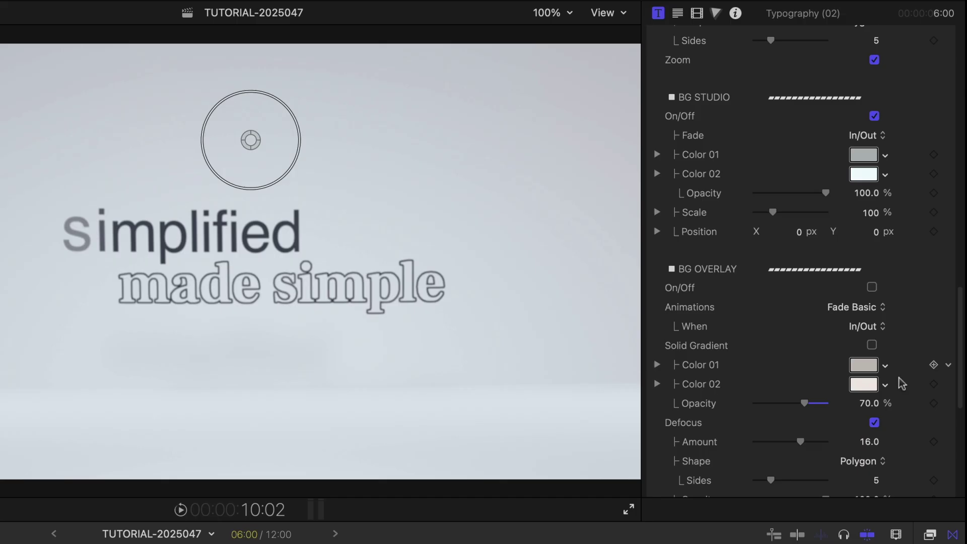
click(874, 116)
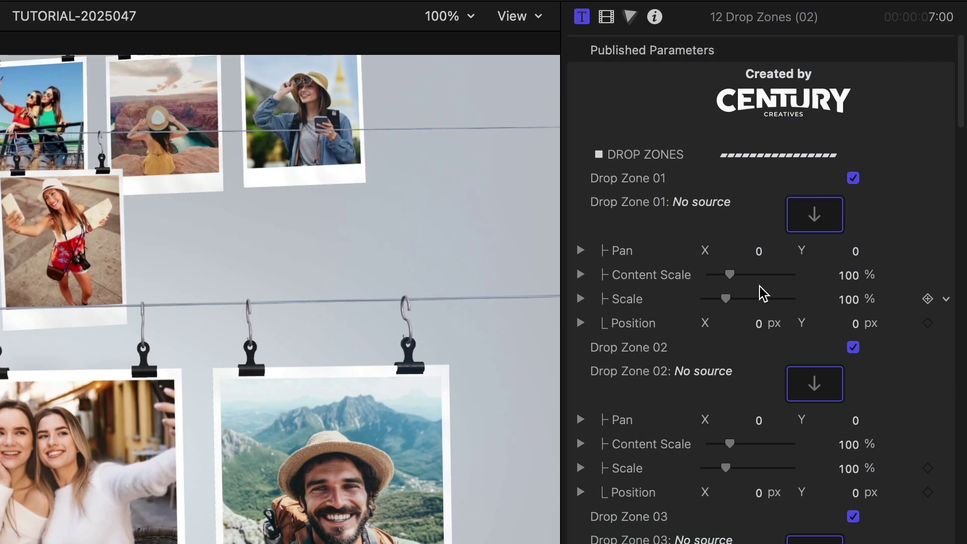
Load the two-women portrait into Drop Zone 01, fill the following zones with subsequent photos, and apply.
click(820, 223)
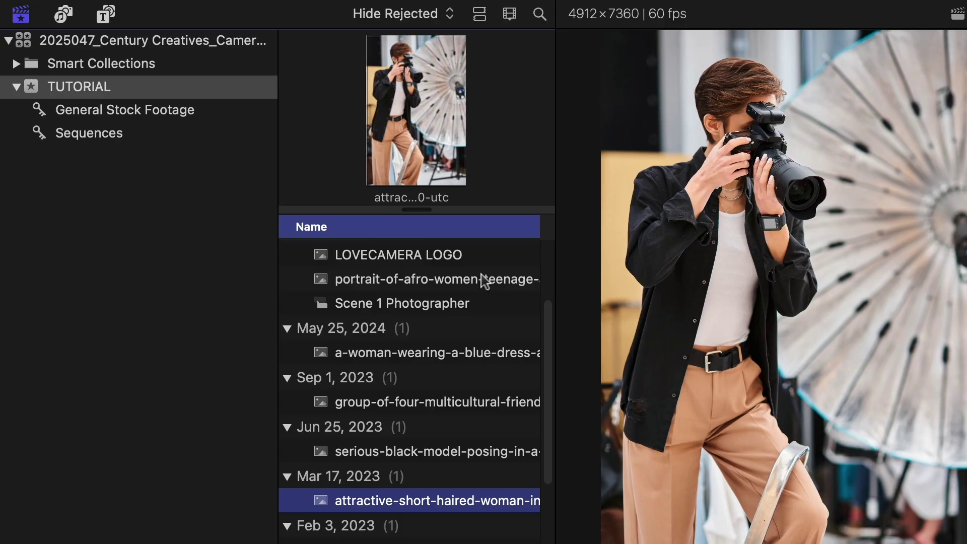
click(484, 280)
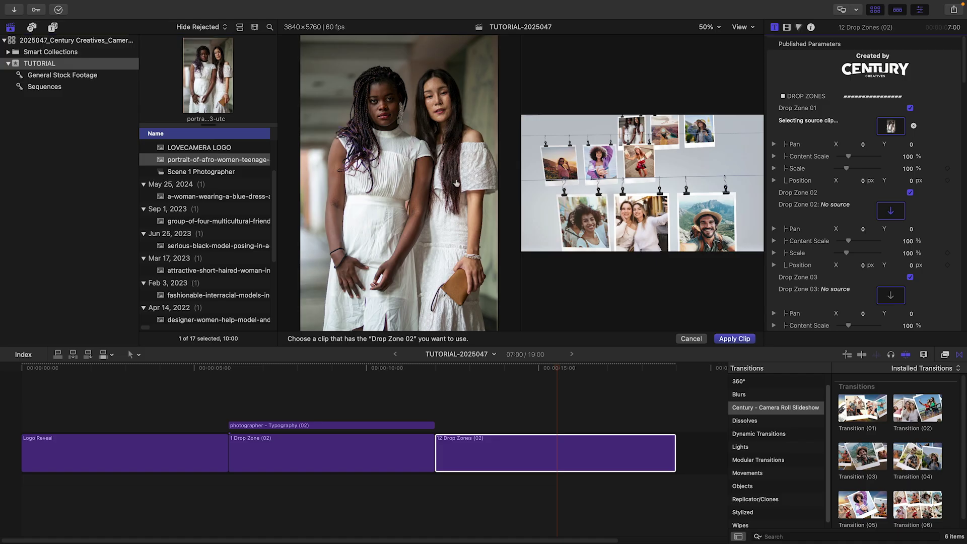
key(Down)
key(Down)
key(Down)
key(Down)
key(Down)
key(Down)
key(Down)
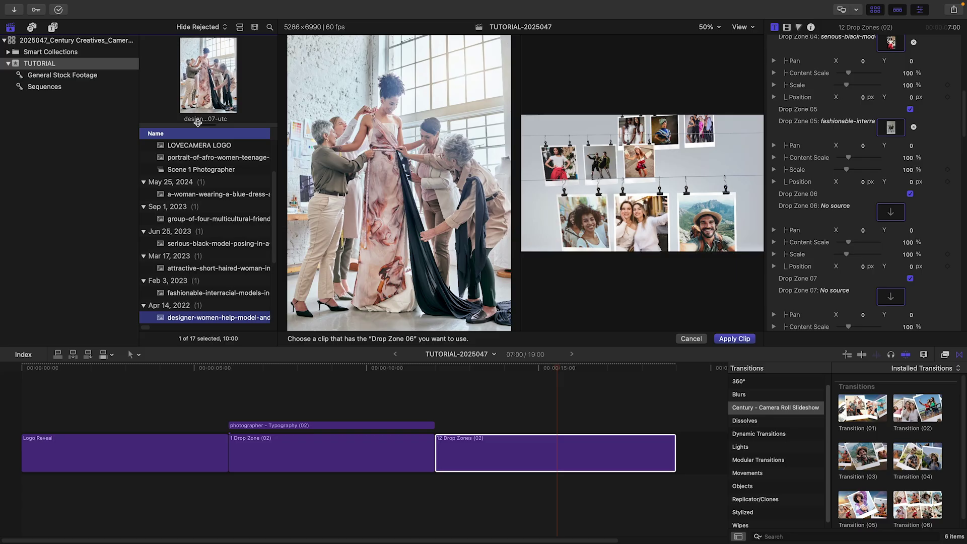
key(Down)
key(Down)
key(Down)
key(Down)
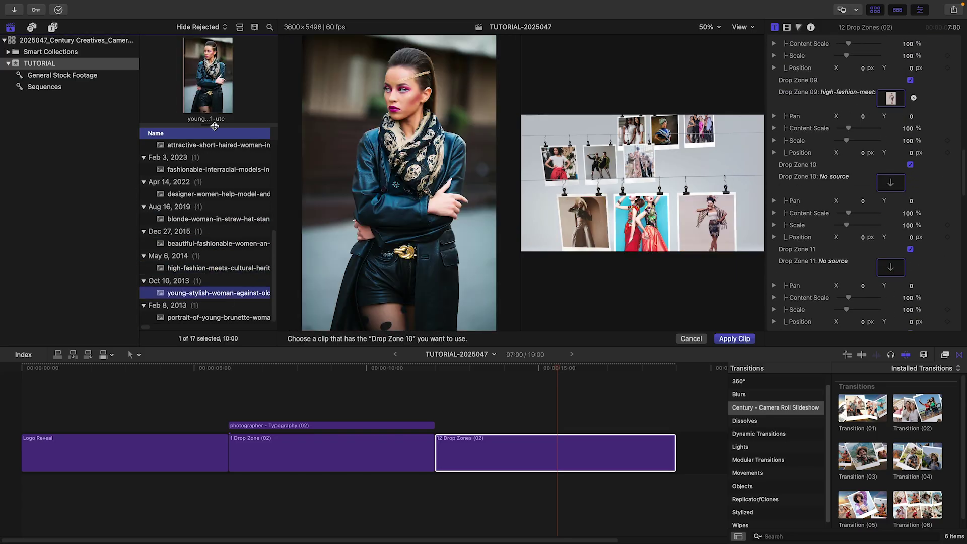
key(Down)
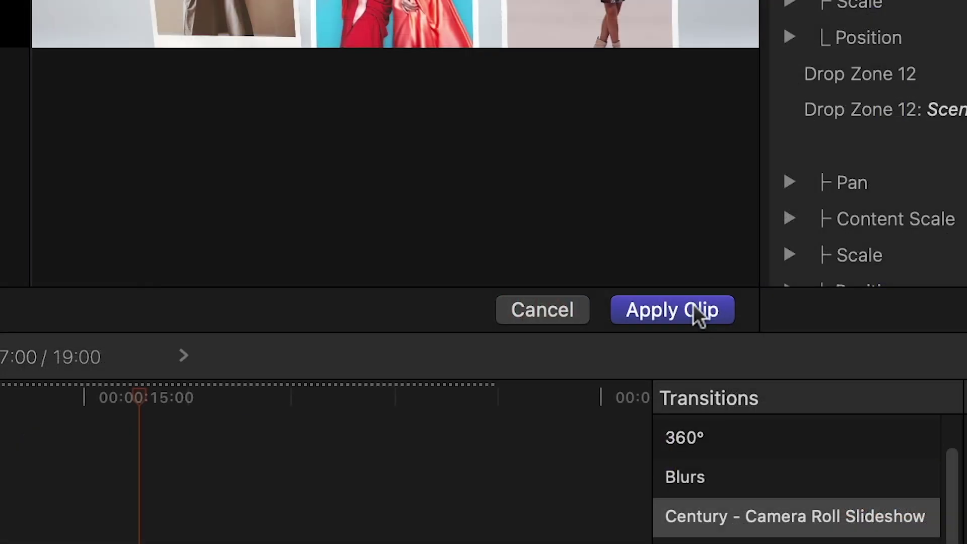
click(693, 305)
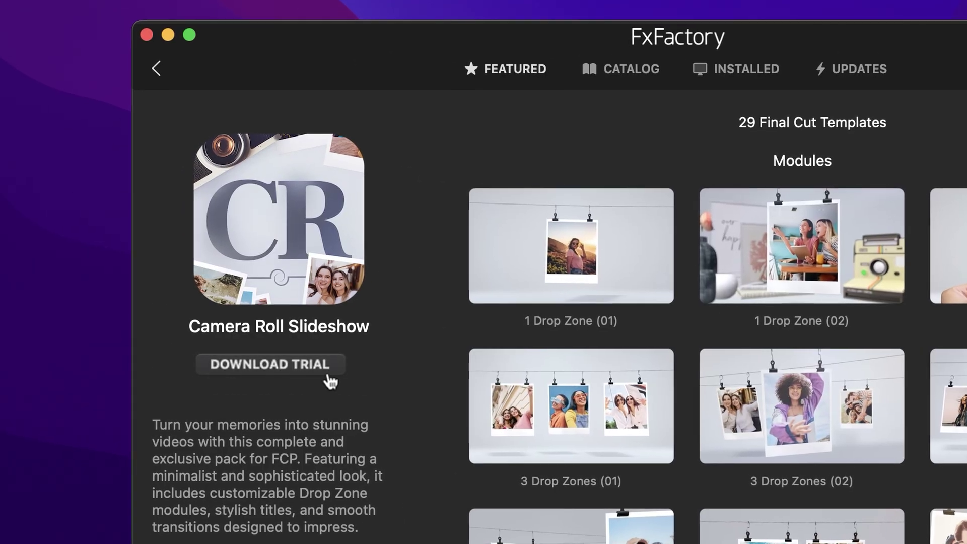
Start the Camera Roll Slideshow trial download in FxFactory.
click(330, 378)
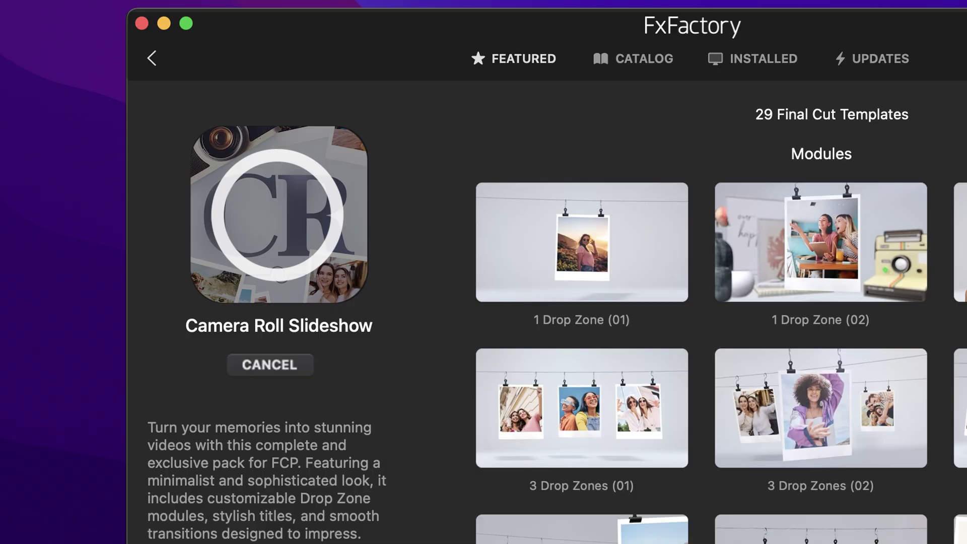